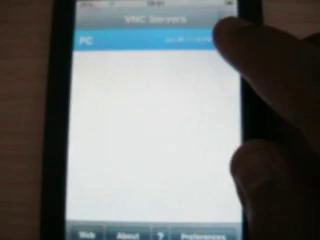
# - Edit the PC server address 192.168.1.34, deleting the trailing 4 and switching to digit entry
pyautogui.click(225, 70)
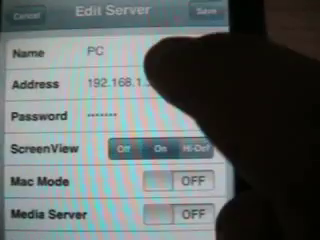
pyautogui.click(180, 84)
pyautogui.click(165, 205)
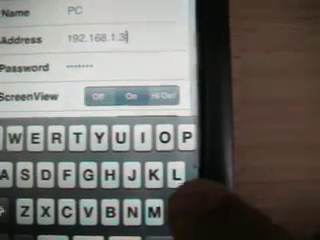
pyautogui.click(12, 232)
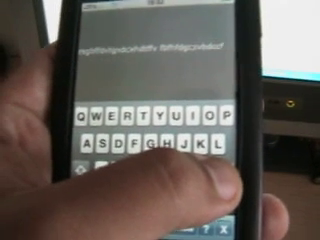
# - Backspace to erase the random letters typed into the PC's text document
pyautogui.press('BackSpace')
pyautogui.press('BackSpace')
pyautogui.press('BackSpace')
pyautogui.press('BackSpace')
pyautogui.press('BackSpace')
pyautogui.press('BackSpace')
pyautogui.press('BackSpace')
pyautogui.press('BackSpace')
pyautogui.press('BackSpace')
pyautogui.press('BackSpace')
pyautogui.press('BackSpace')
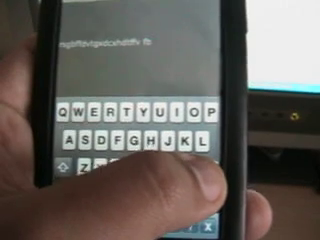
pyautogui.press('BackSpace')
pyautogui.press('BackSpace')
pyautogui.press('BackSpace')
pyautogui.press('BackSpace')
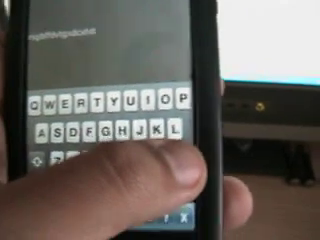